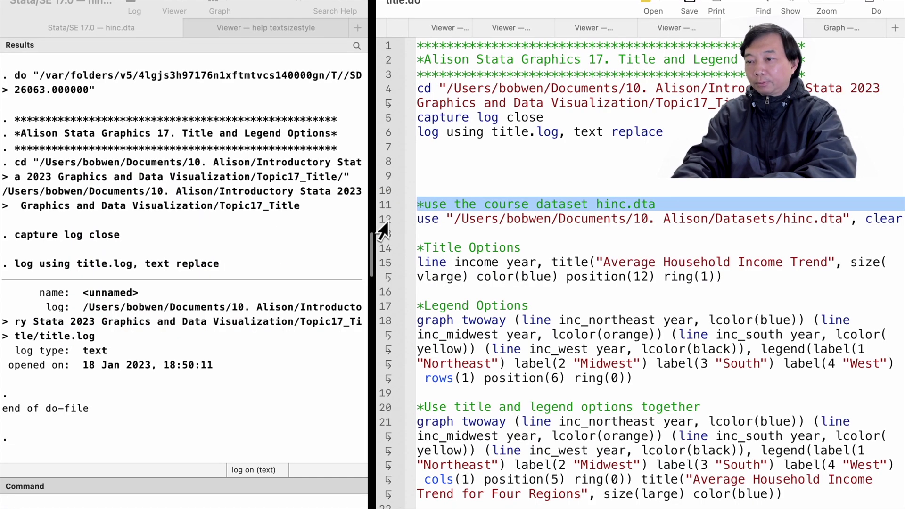
- Select the line in title.do that loads hinc.dta
click(380, 223)
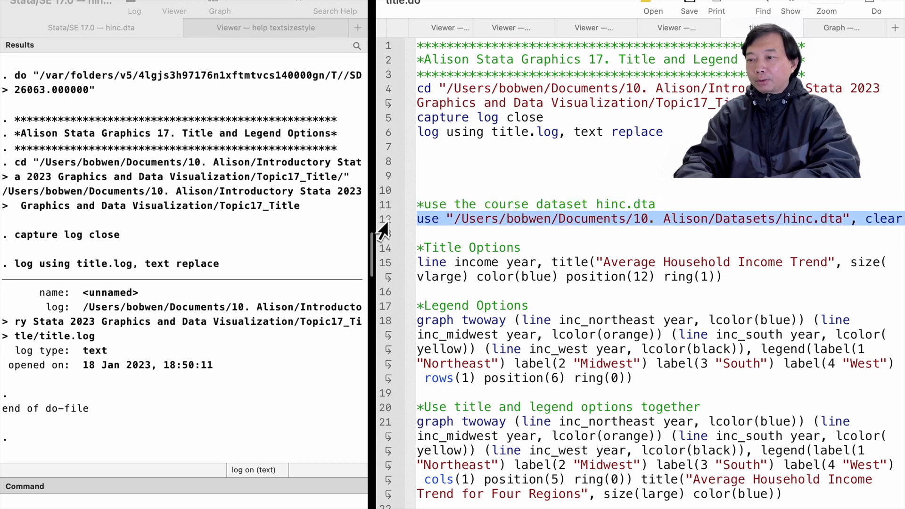
- Load hinc.dta and graph income by year with the large blue title 'Average Household Income Trend'
key(super+shift+d)
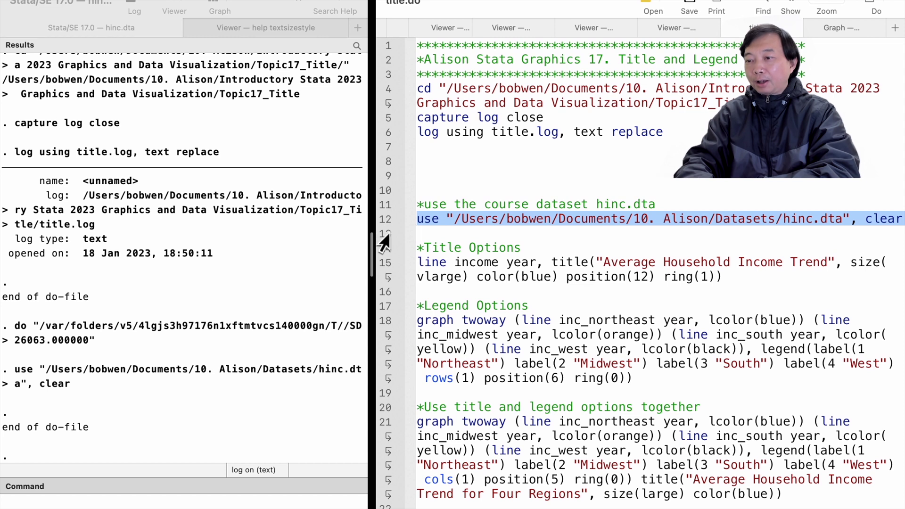
click(380, 251)
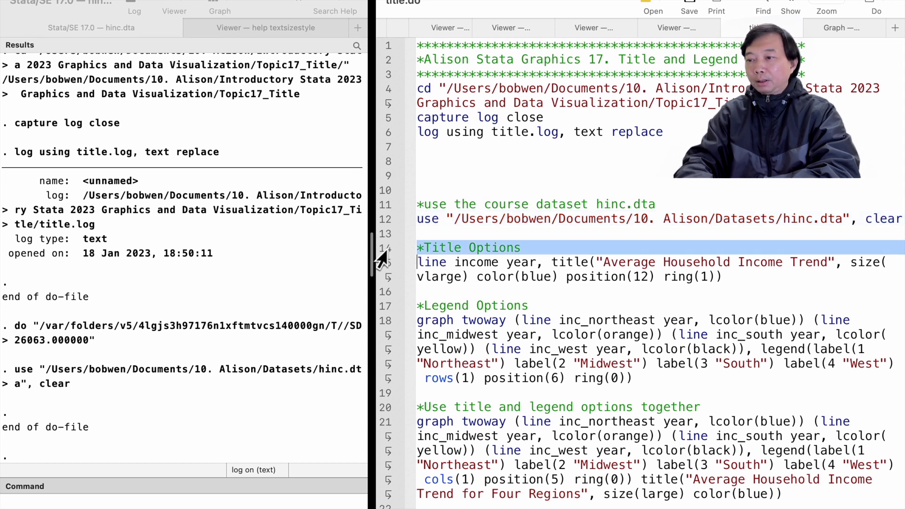
click(383, 269)
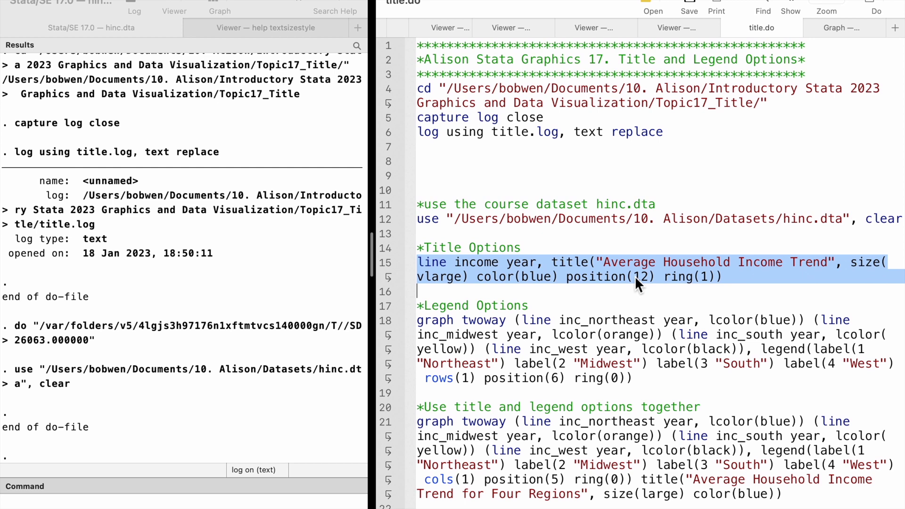
key(super+shift+d)
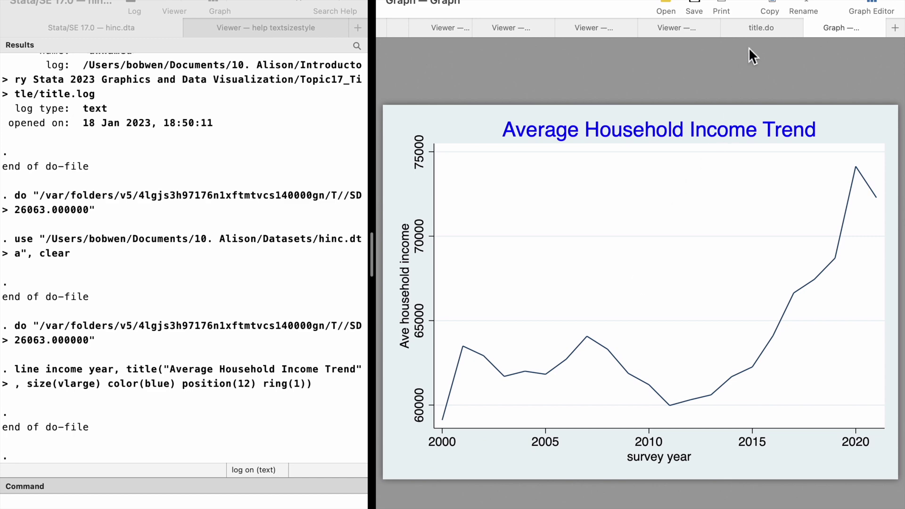
- Back in title.do, draw the four-region income graph with a one-row legend at the bottom
click(756, 26)
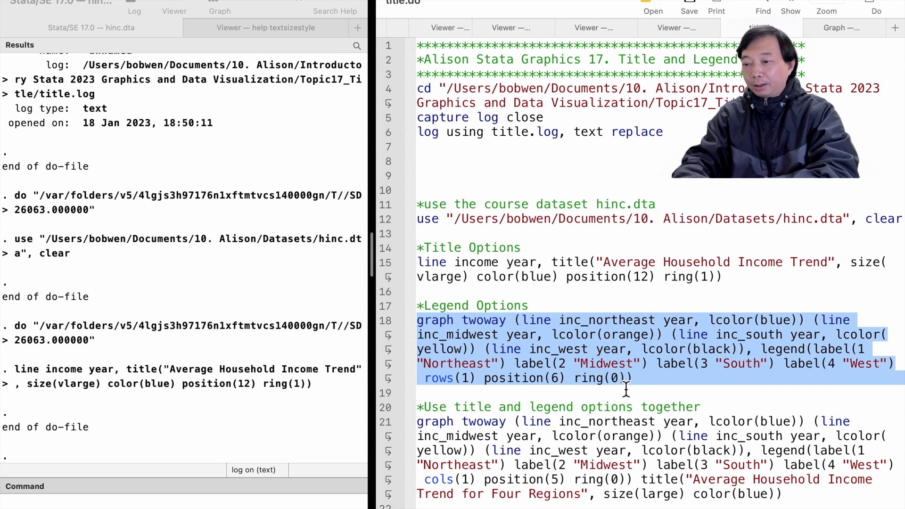
key(super+shift+d)
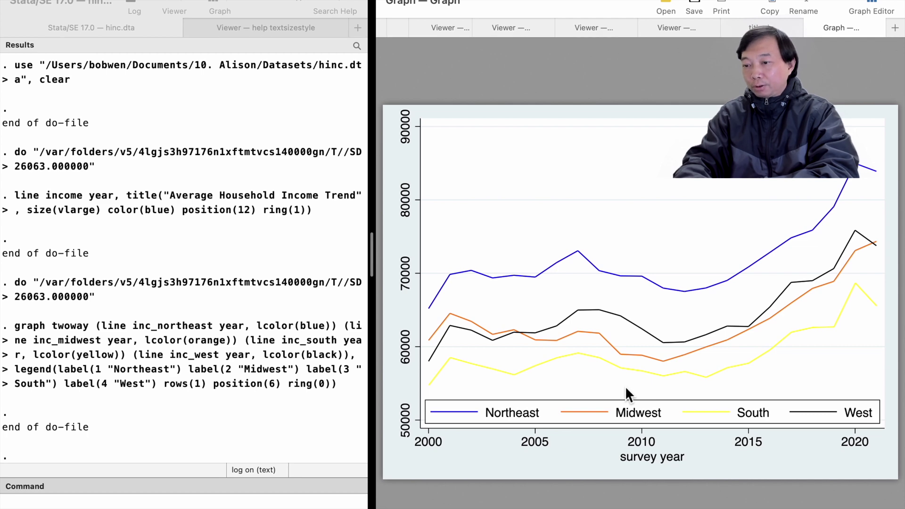
- Return to title.do and select the combined title-and-legend graph command
mouse_move(762, 28)
click(790, 32)
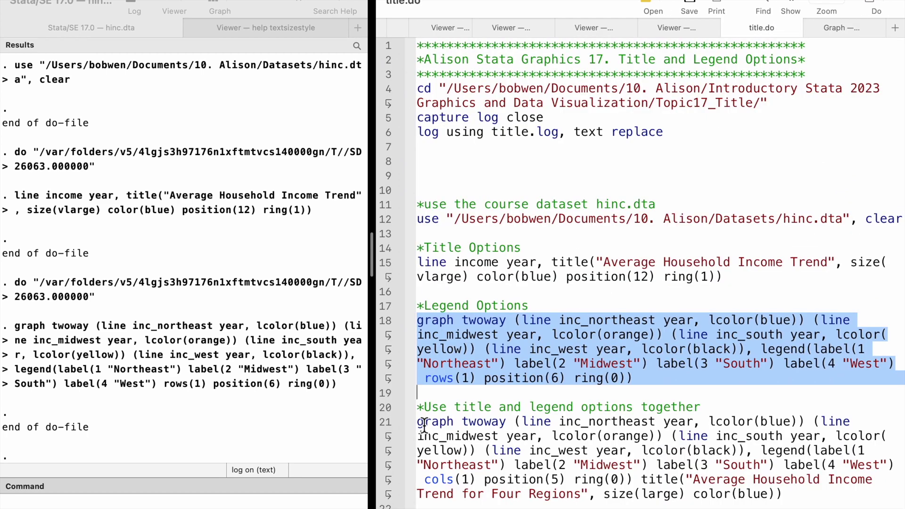
click(385, 420)
scroll(472, 390, down, 3)
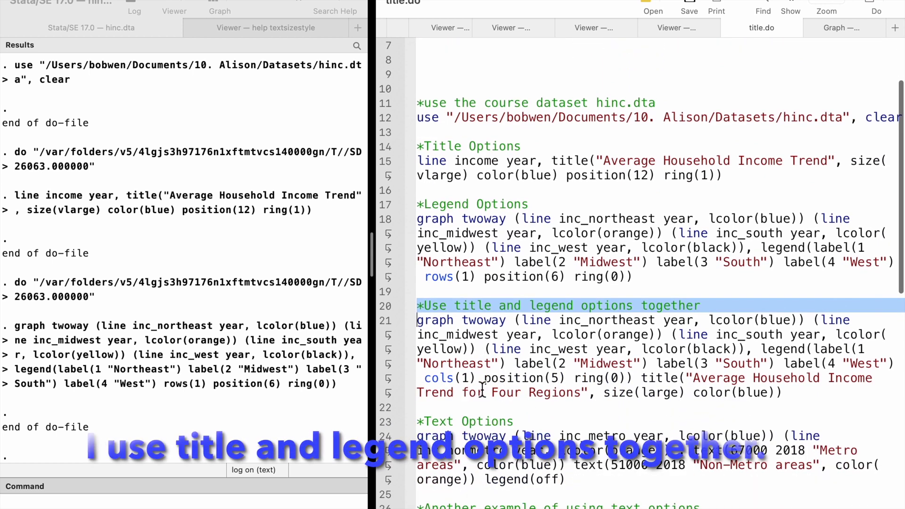
click(383, 329)
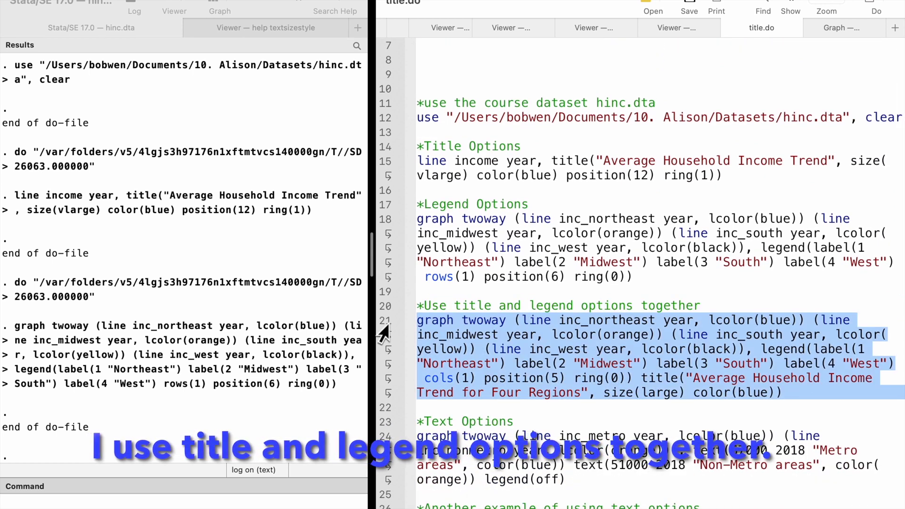
- Run the combined command for the titled four-region graph with a one-column legend
key(super+shift+d)
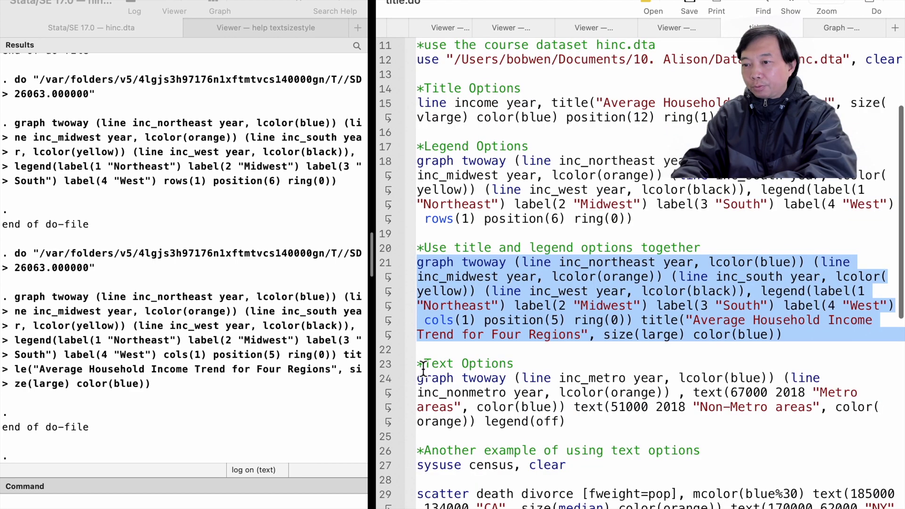
click(761, 28)
- Graph metro versus non-metro income with coloured in-plot text labels, and review the graph
click(383, 366)
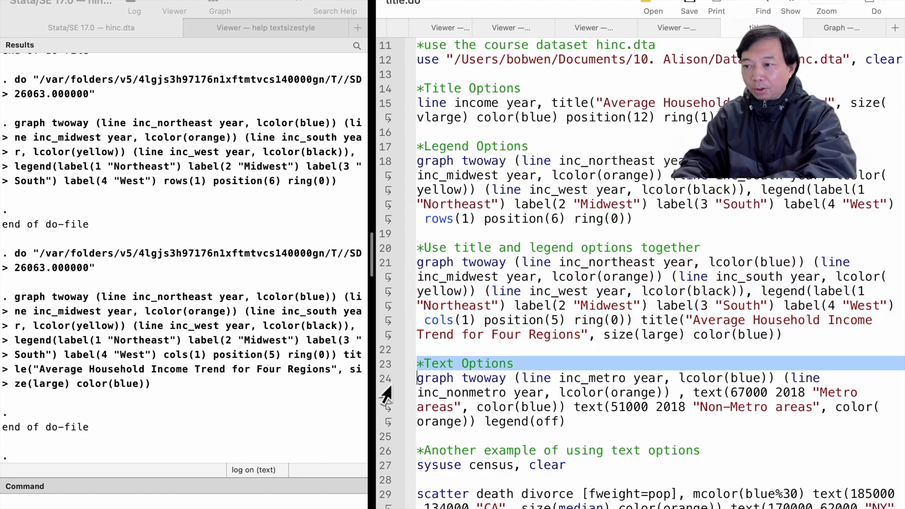
click(384, 390)
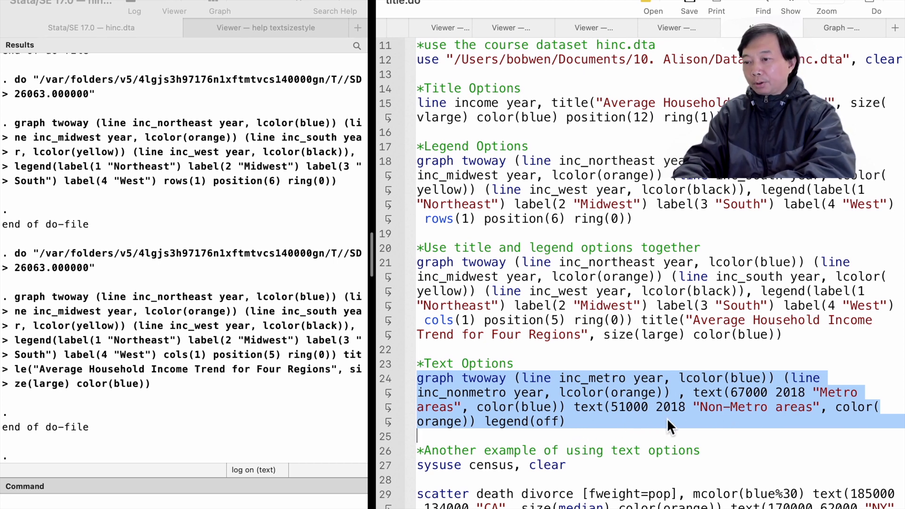
key(super+shift+d)
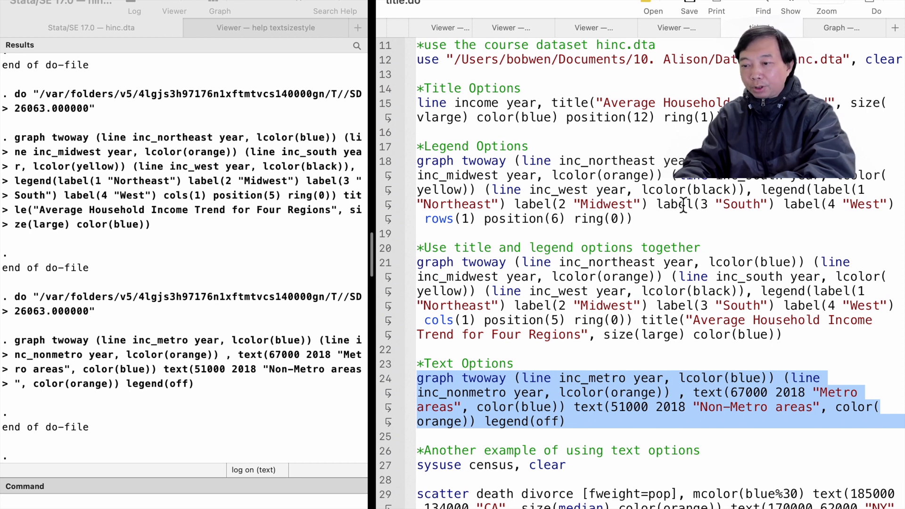
key(ctrl+Tab)
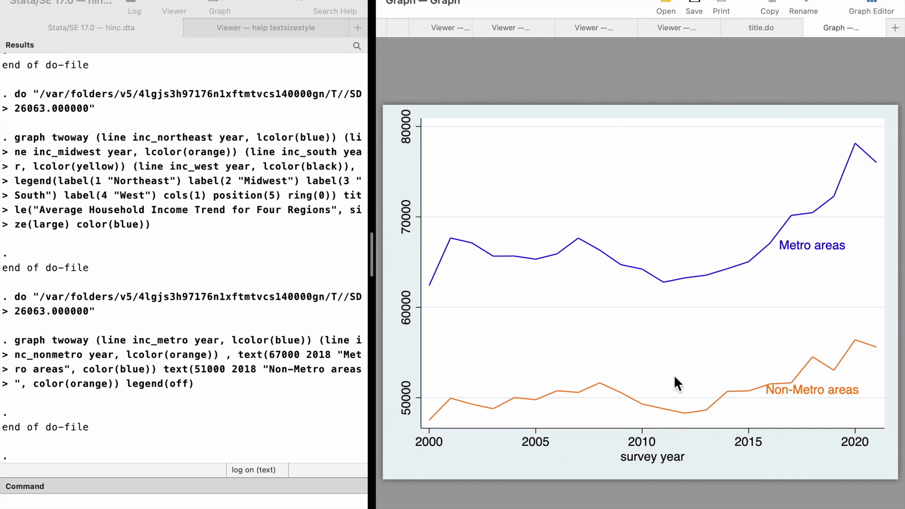
click(759, 29)
scroll(516, 425, down, 2)
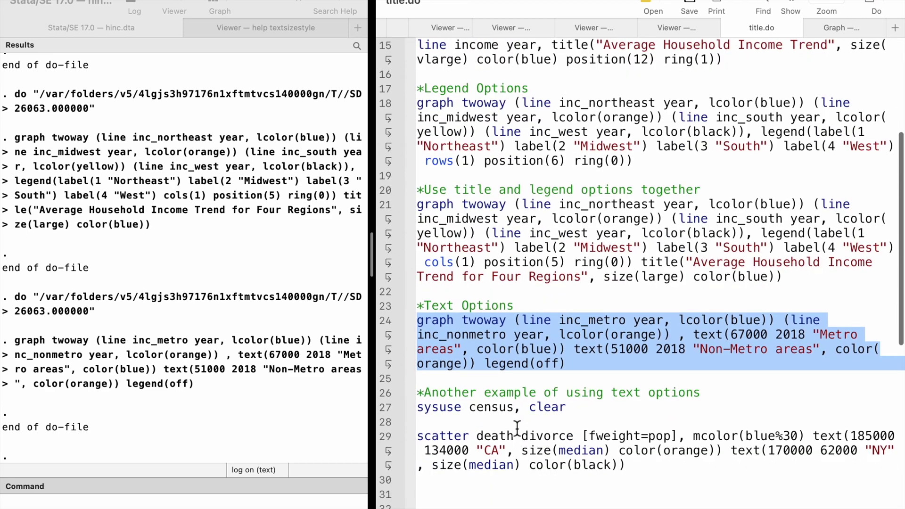
- Load the census data with sysuse census, then plot weighted deaths against divorces with NY and CA labels
click(384, 393)
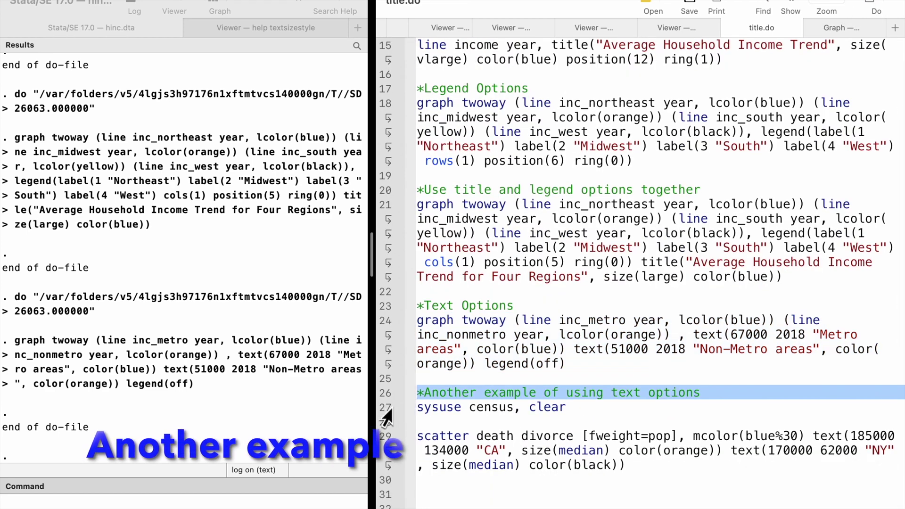
click(381, 409)
key(super+shift+d)
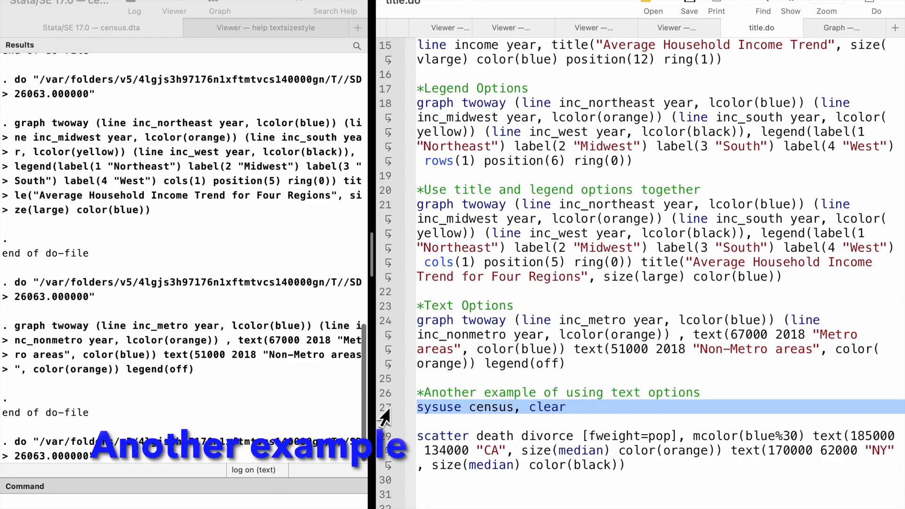
click(389, 436)
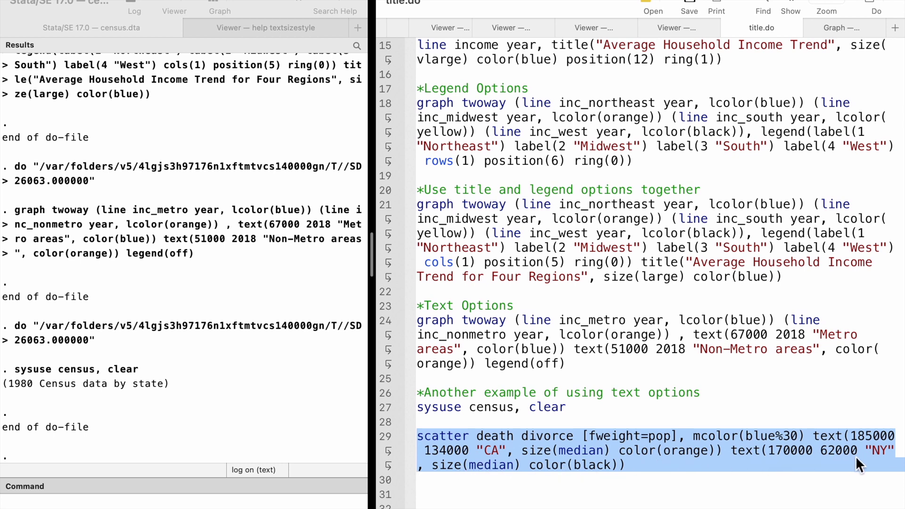
key(super+shift+d)
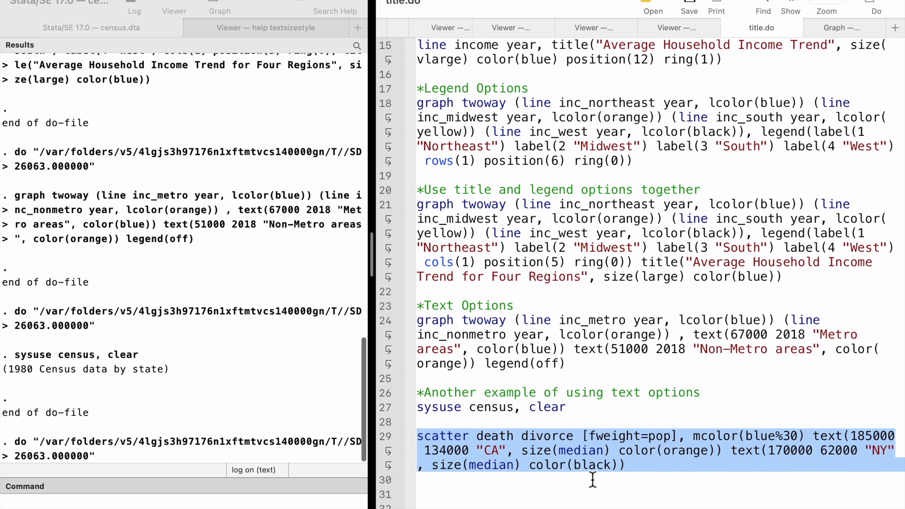